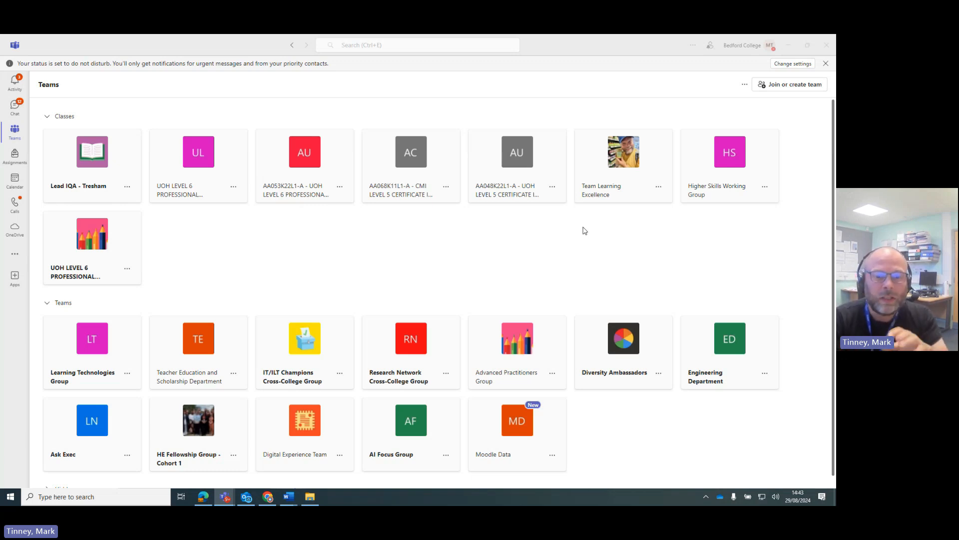
Step: Open management of the AA048K22L1-A team and select the Teacher Education & Social Studies course manager as a person to add
left_click(553, 188)
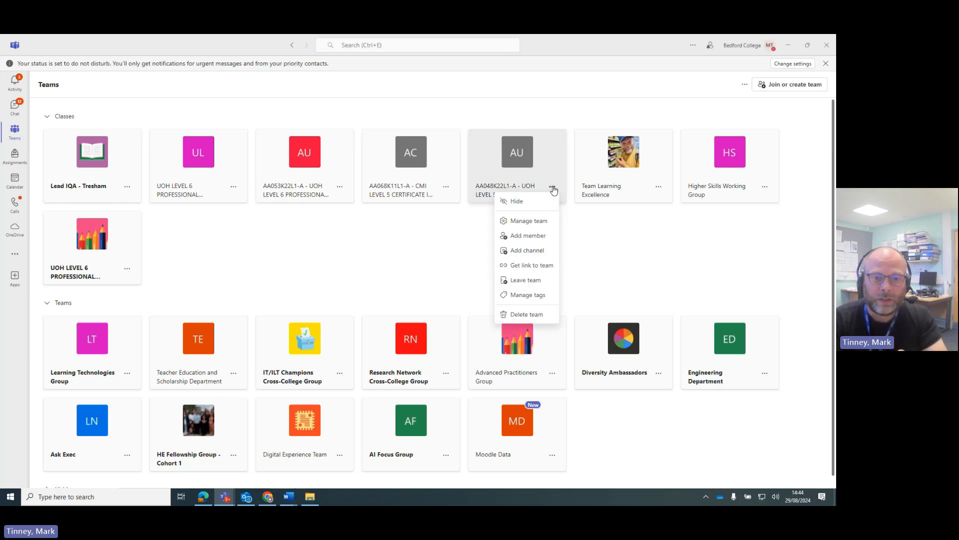
left_click(547, 226)
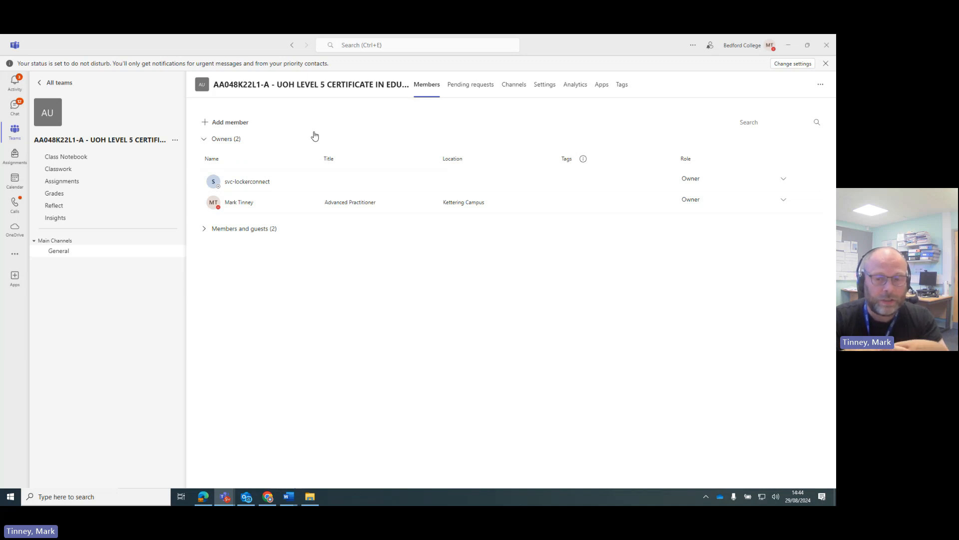
left_click(224, 123)
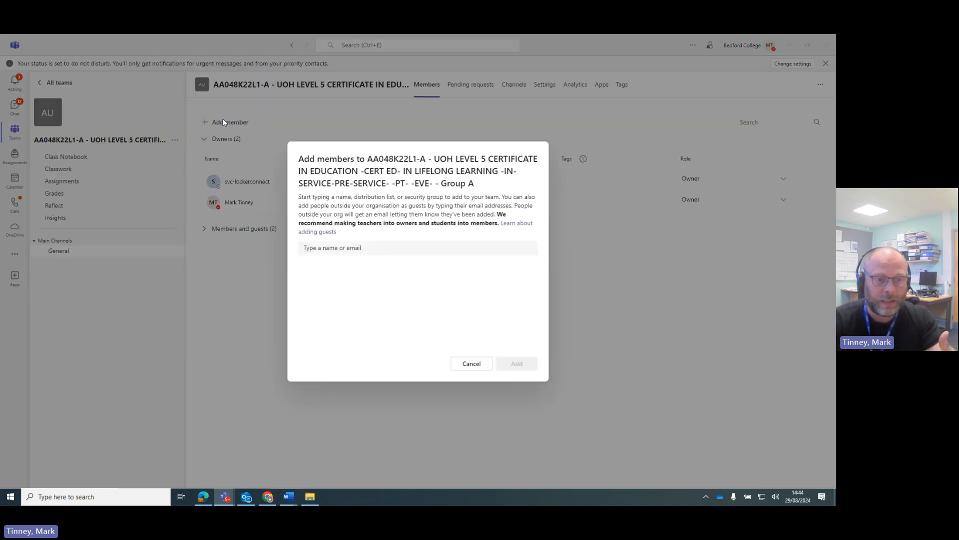
left_click(373, 248)
type("rs")
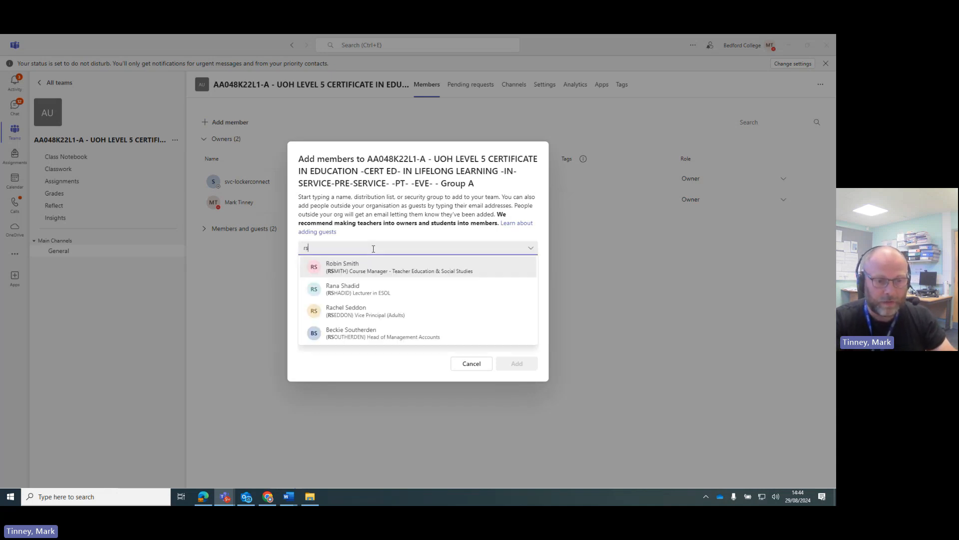
left_click(378, 268)
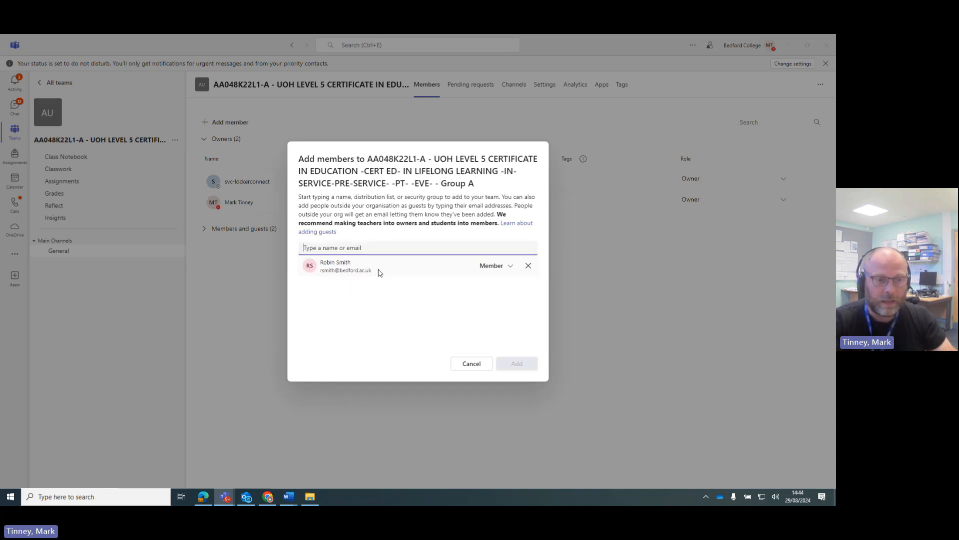
Step: Set the selected person's role to Owner and add them to the team
left_click(508, 270)
left_click(506, 284)
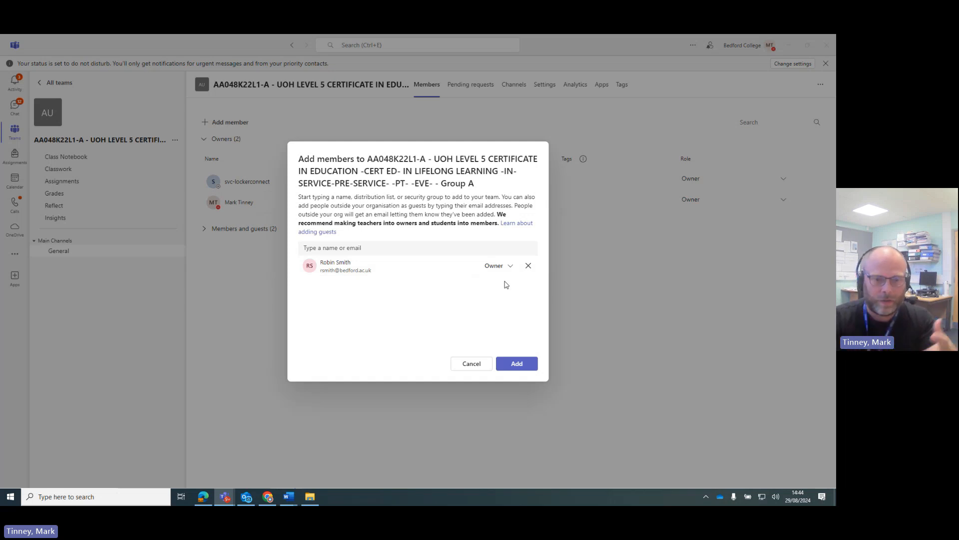
left_click(509, 270)
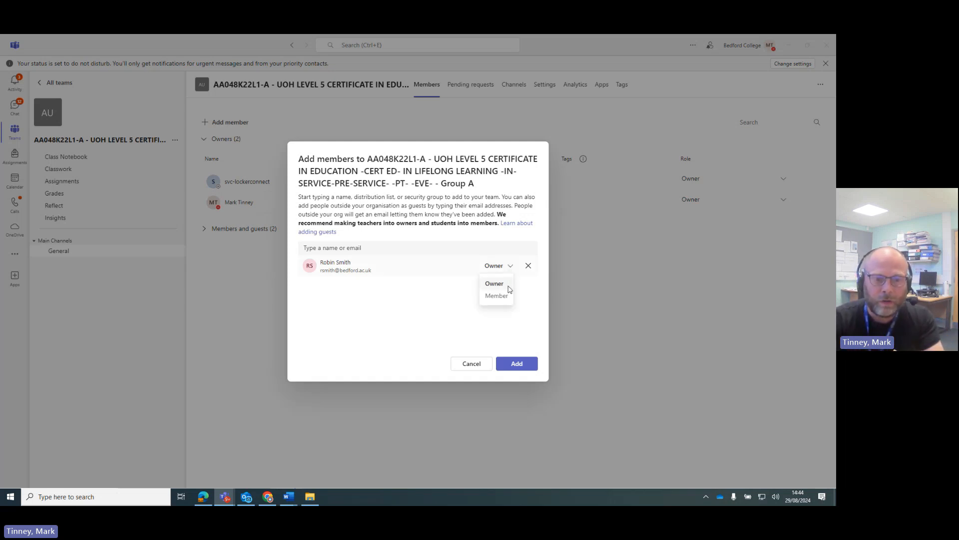
left_click(506, 295)
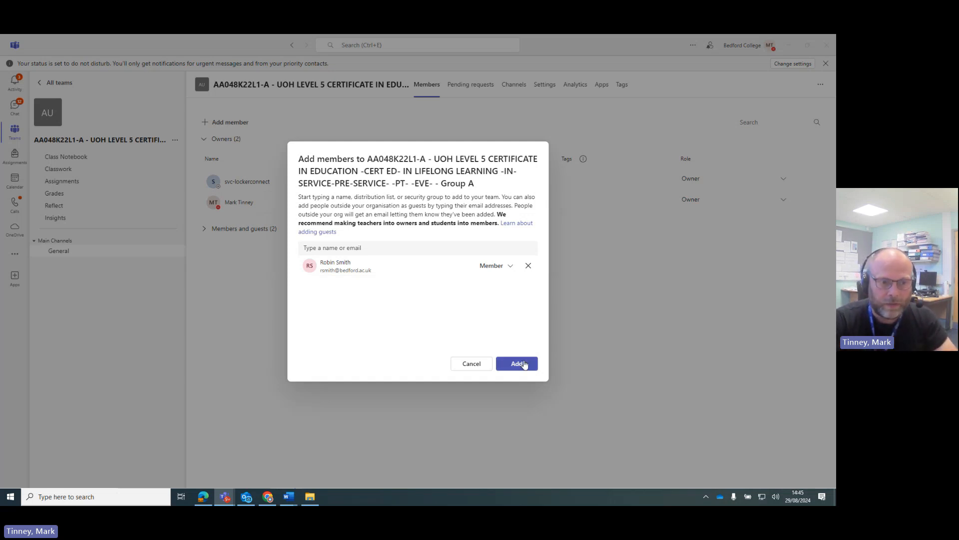
left_click(509, 268)
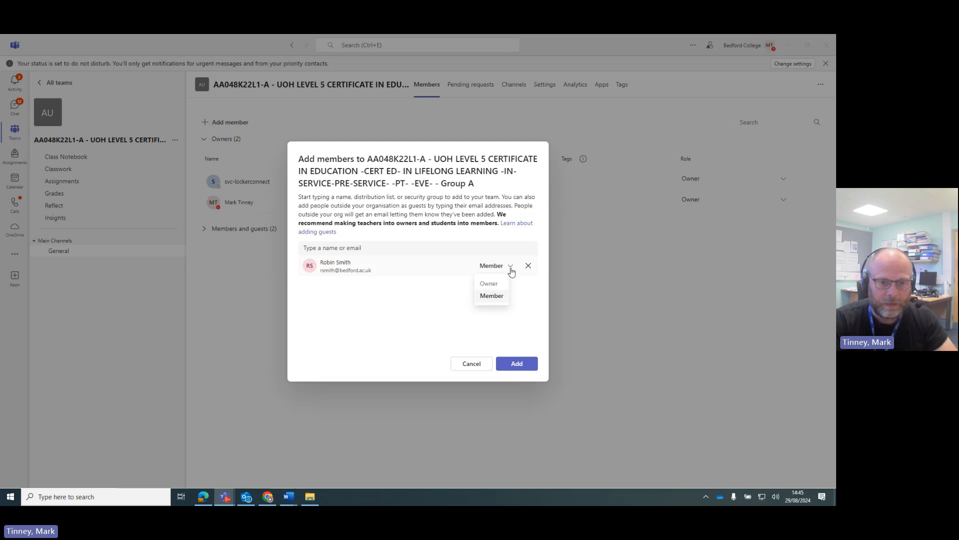
left_click(502, 285)
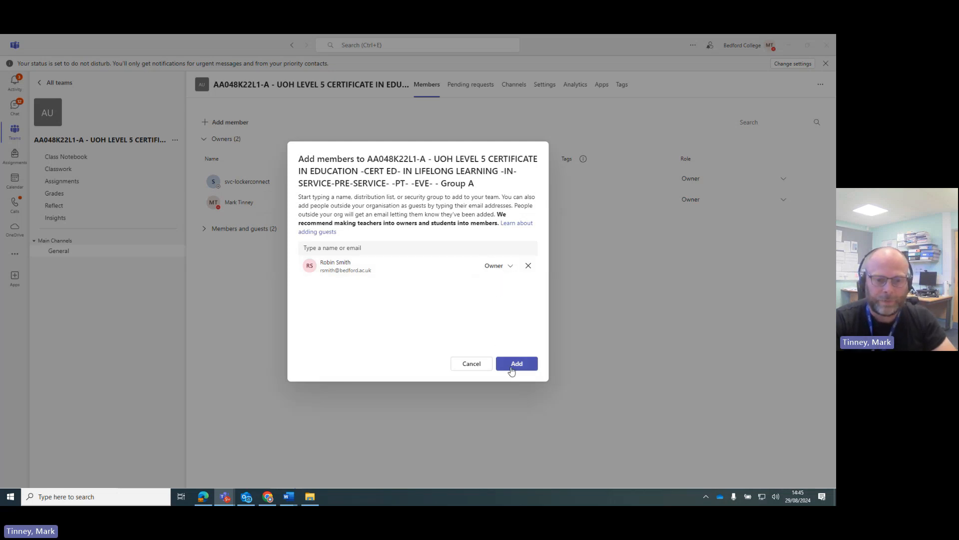
left_click(511, 366)
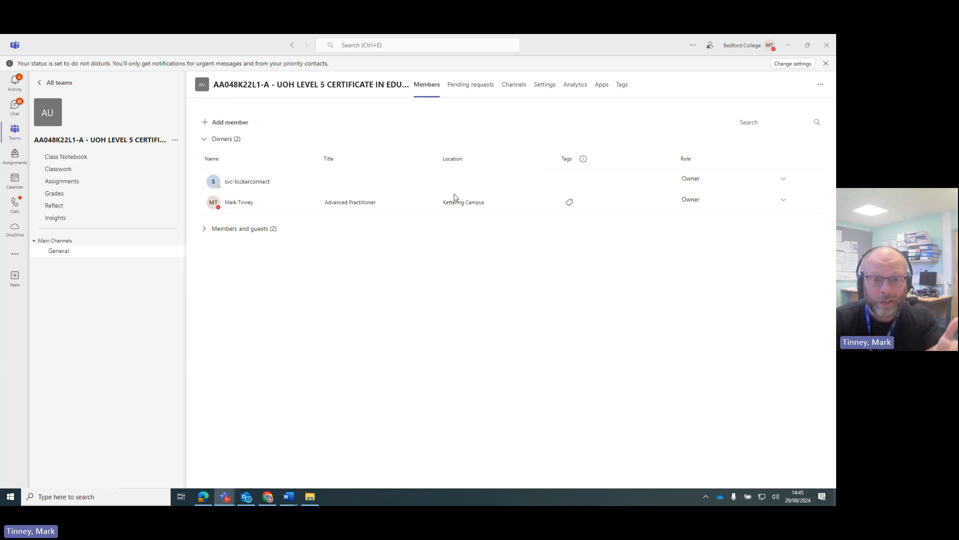
Step: Edit the team details, replacing "UOH LEVEL 5 CERTIFICATE IN EDUCATION" in the team name with "PGGE" before CERT ED
left_click(541, 90)
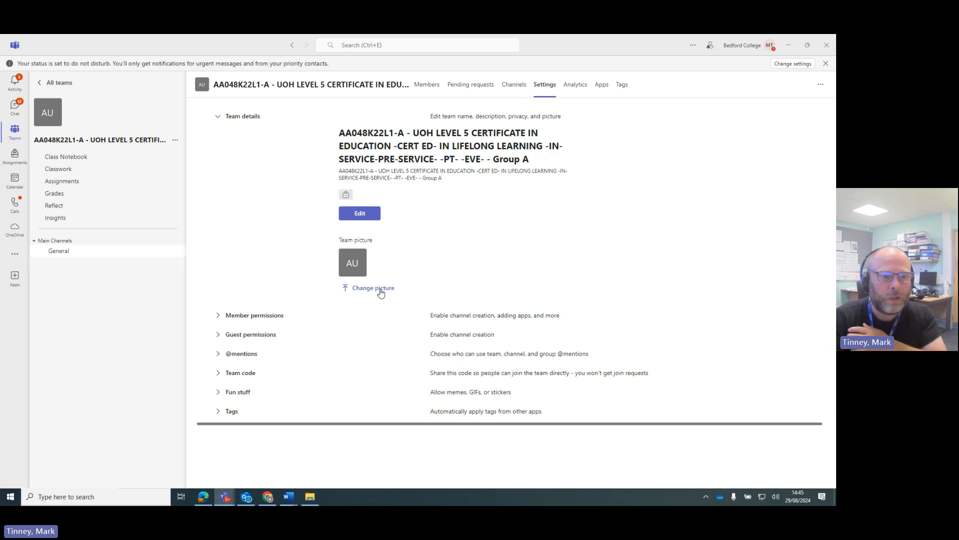
left_click(363, 214)
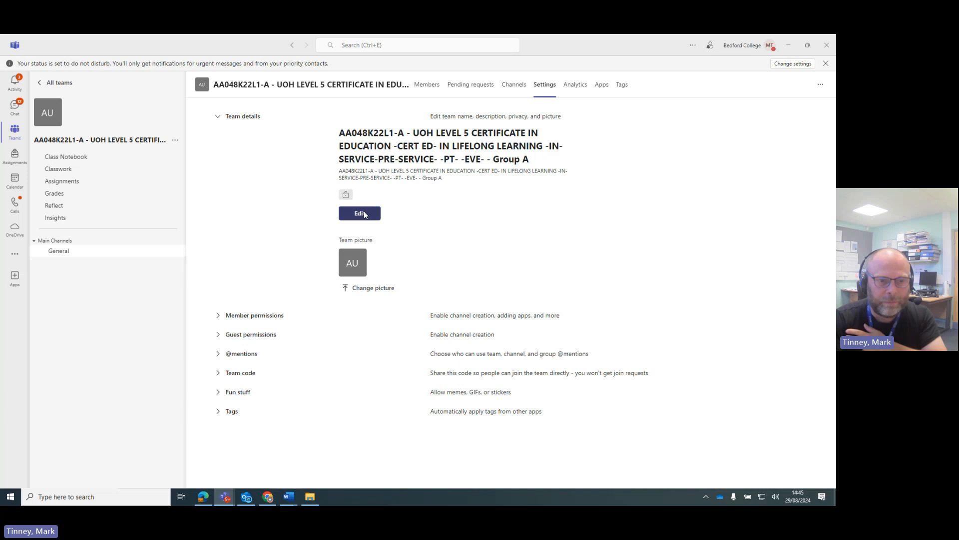
left_click(397, 221)
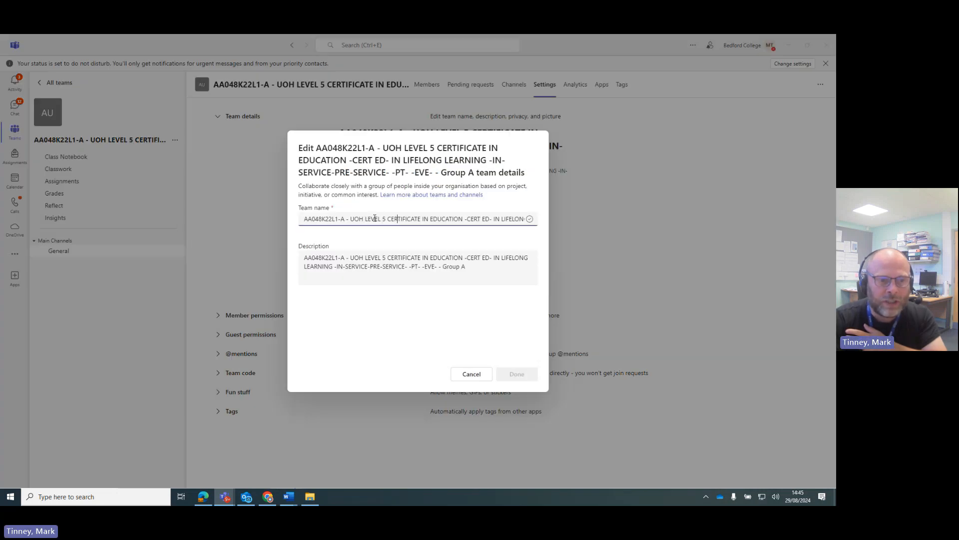
left_click(345, 219)
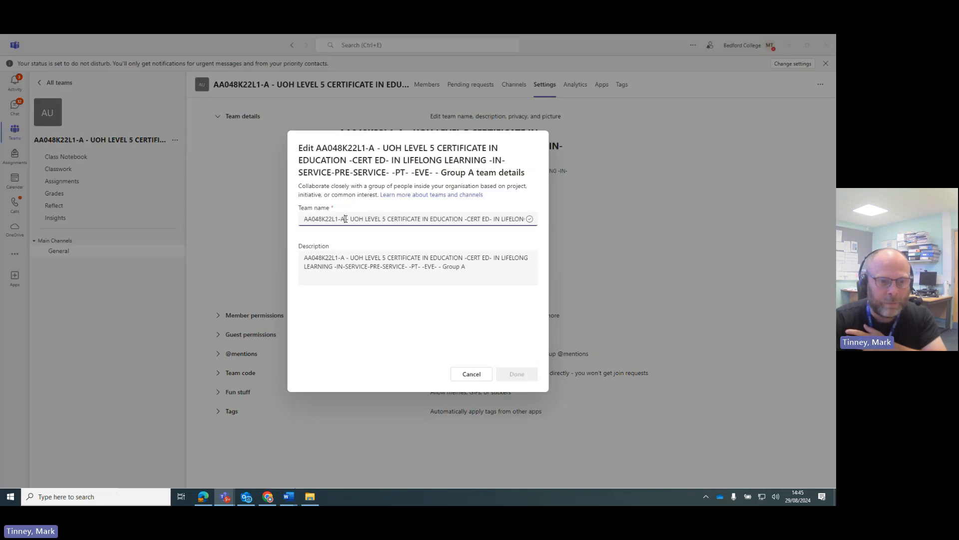
left_click_drag(345, 219, 303, 220)
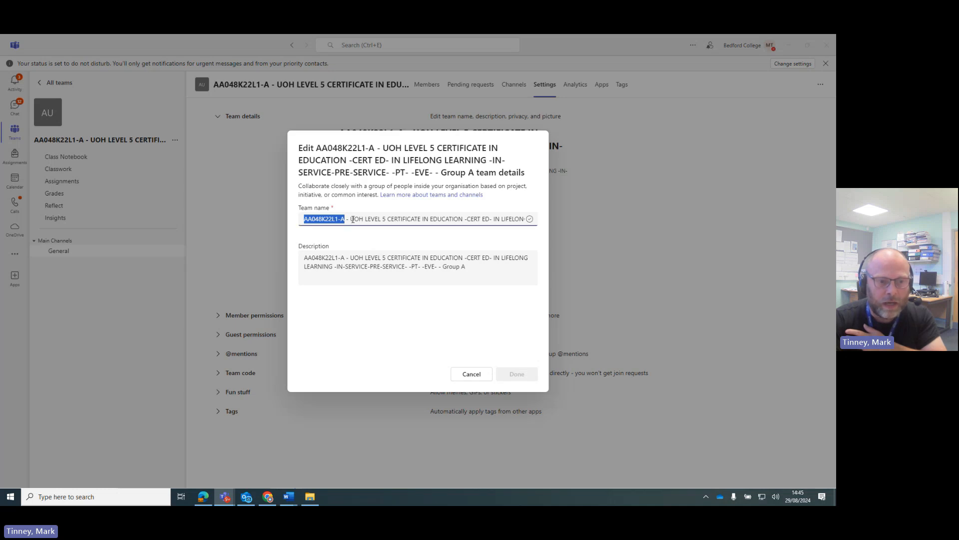
left_click_drag(351, 220, 471, 220)
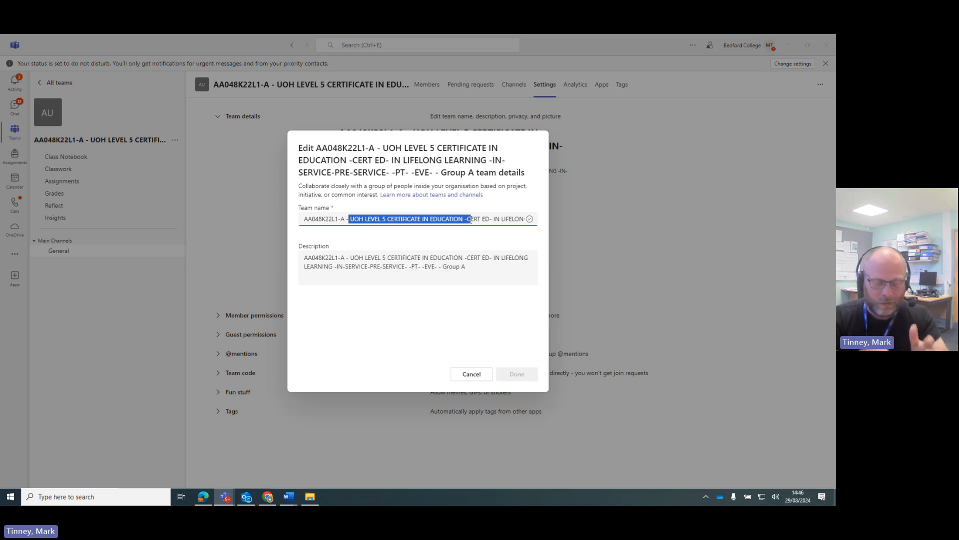
type("PG")
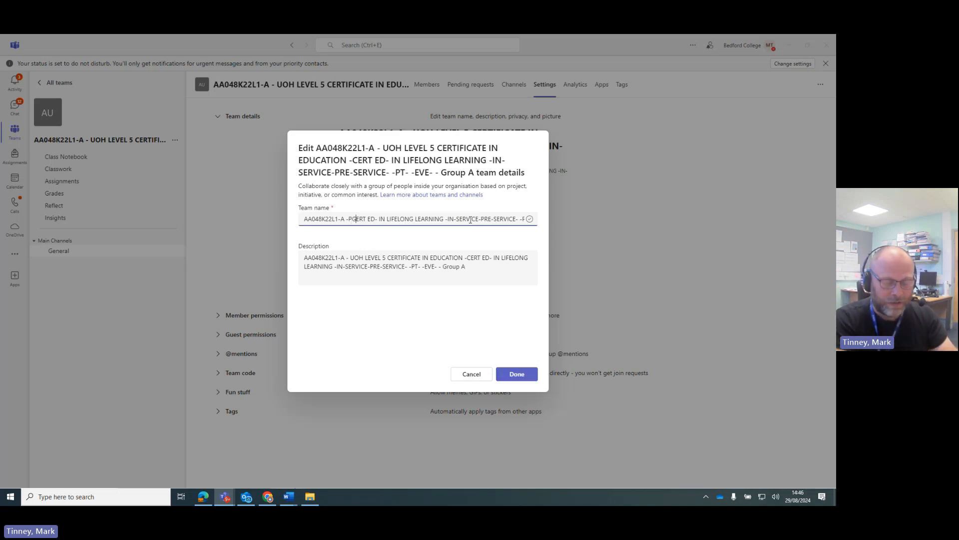
type("GE")
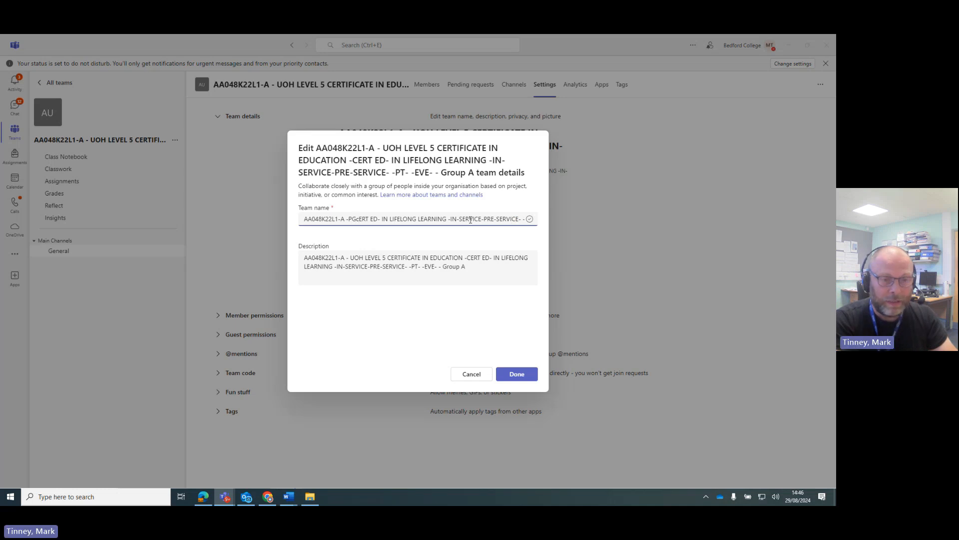
type(" C")
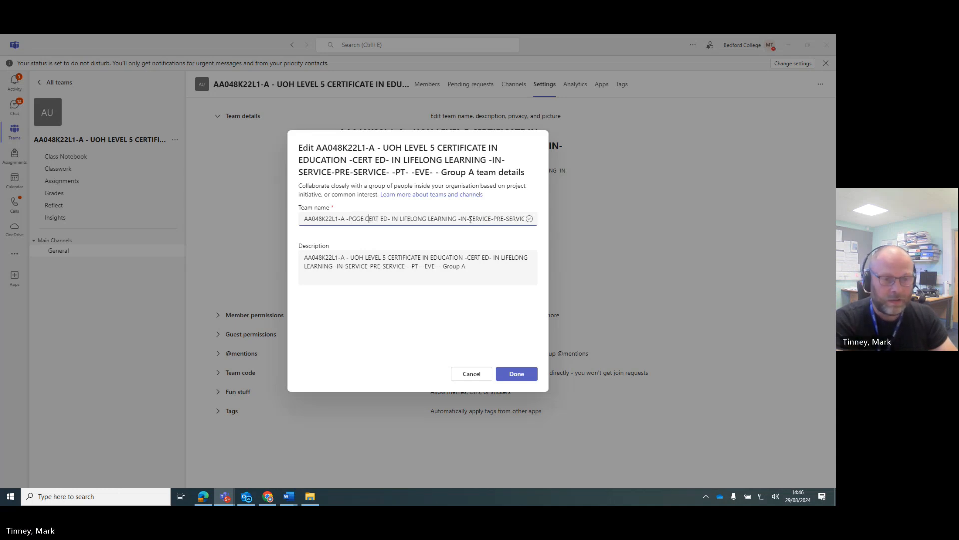
Step: Shorten the team name to "AA048K22L1-A -Year 1 PGCE CERT ED Evening"
left_click_drag(390, 219, 545, 225)
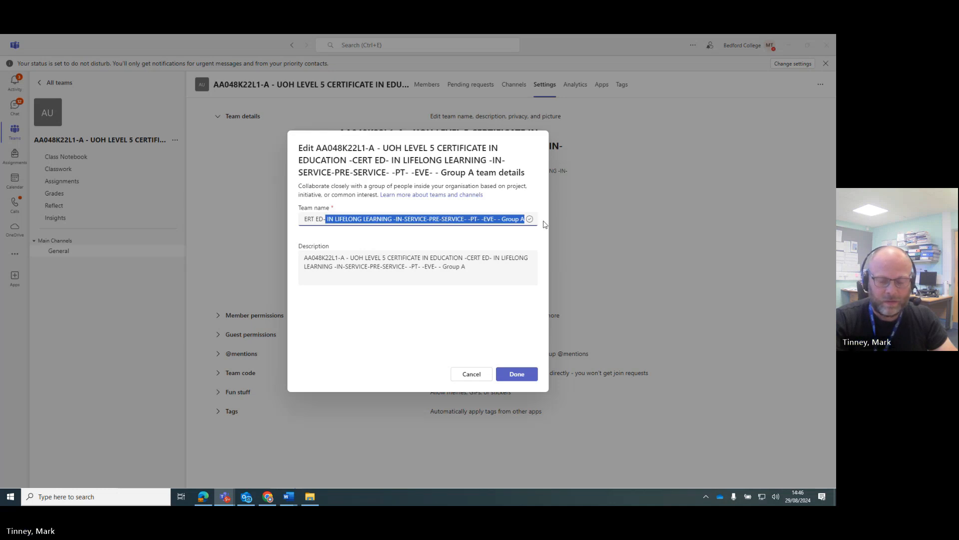
key("BackSpace")
key("BackSpace")
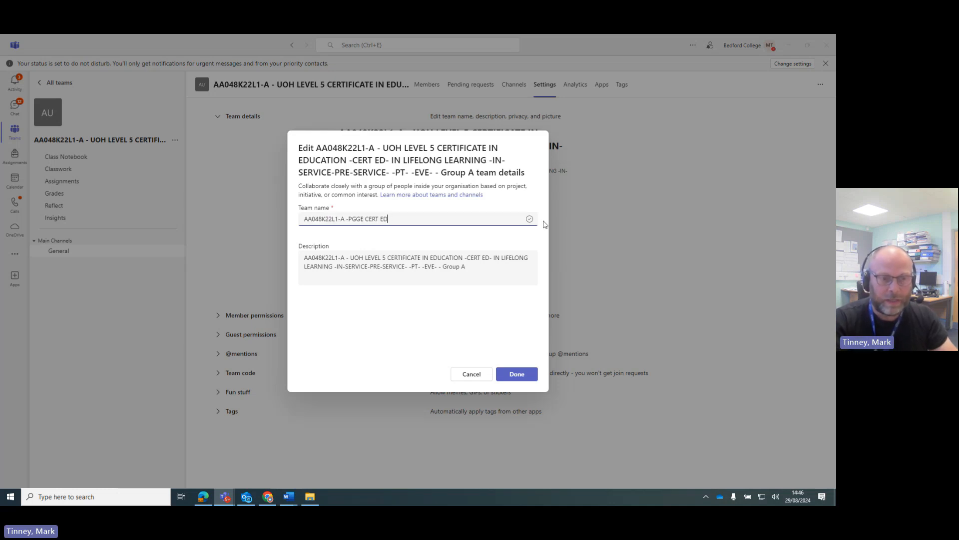
type("Eve")
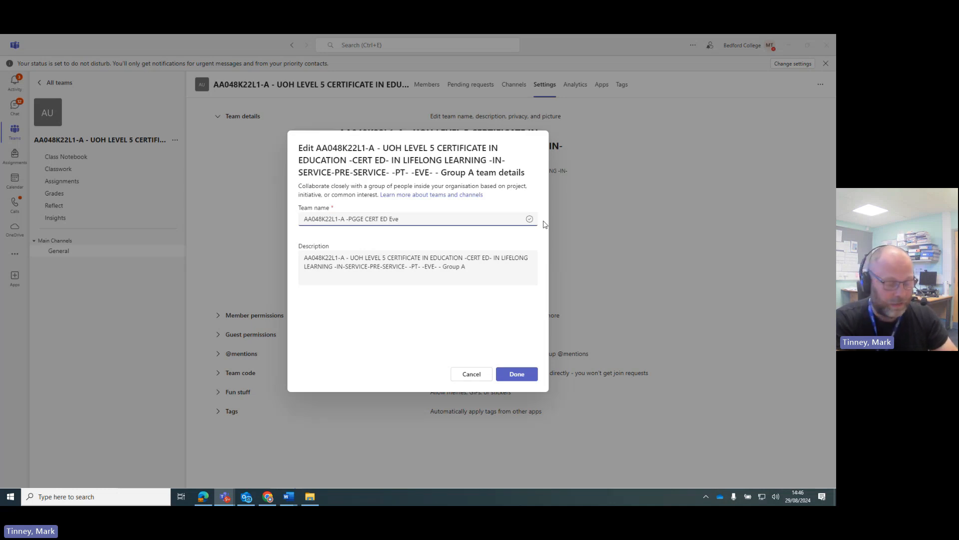
type("ning")
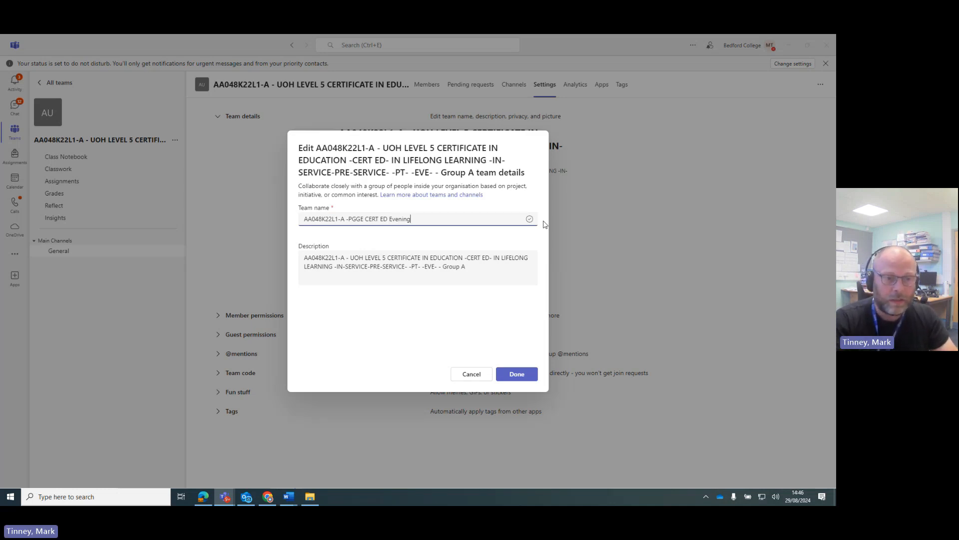
left_click(362, 219)
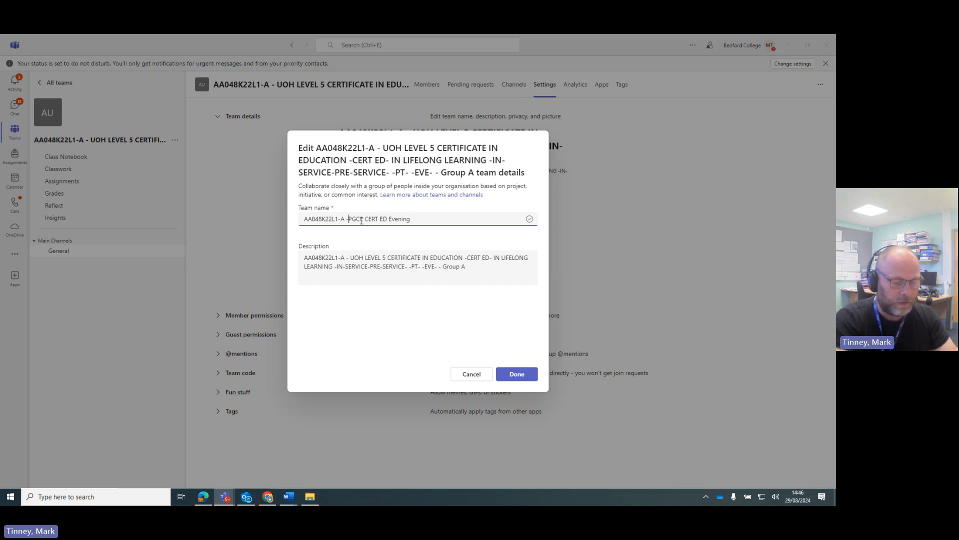
type("Year 1")
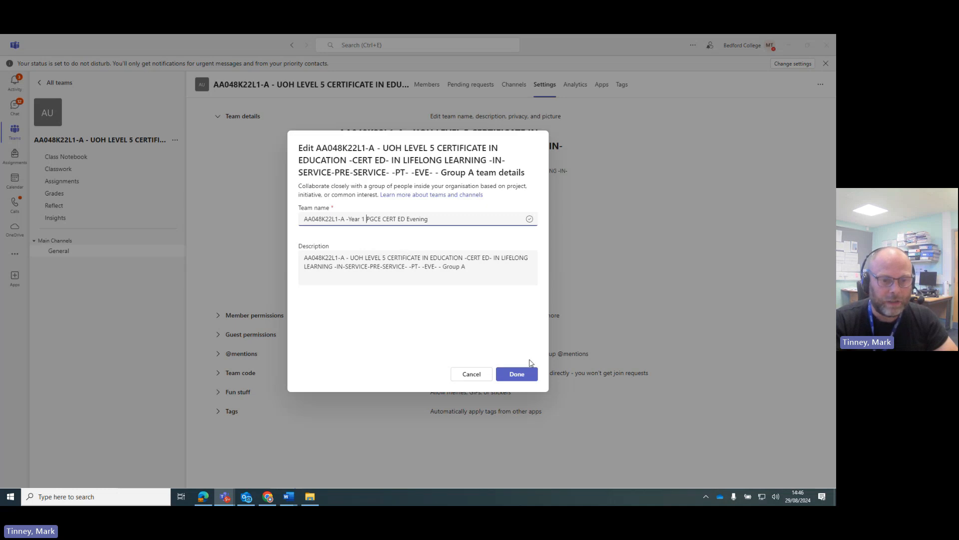
Step: Move the course code to the end so the team name reads "Year 1 PGCE CERT ED Evening - AA048K22L1-A", and save it
left_click(343, 219)
left_click_drag(343, 218, 305, 222)
key("ctrl+c")
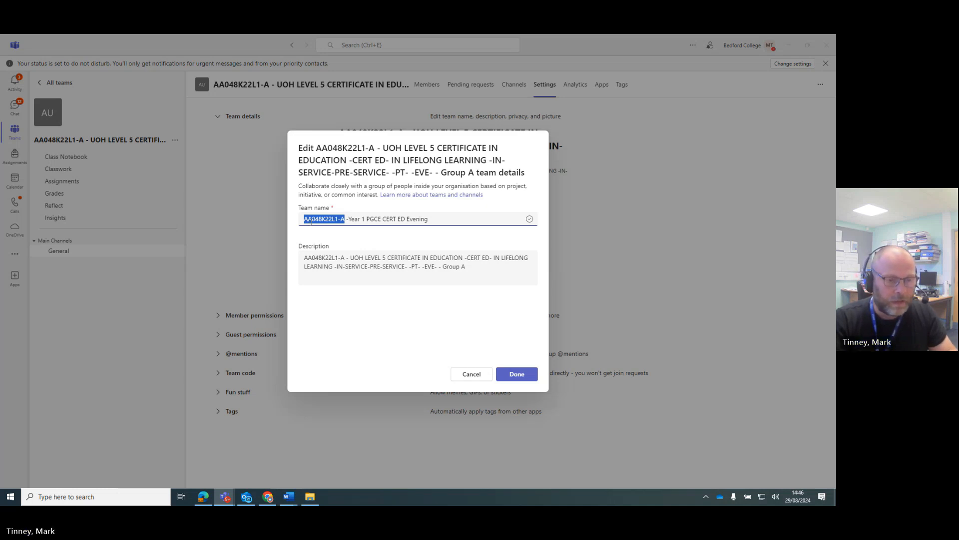
key("BackSpace")
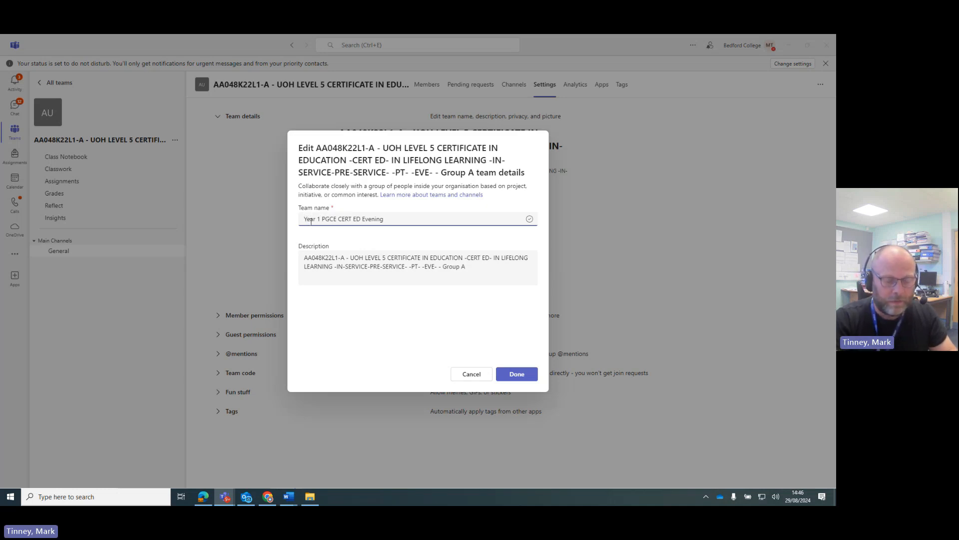
type("-")
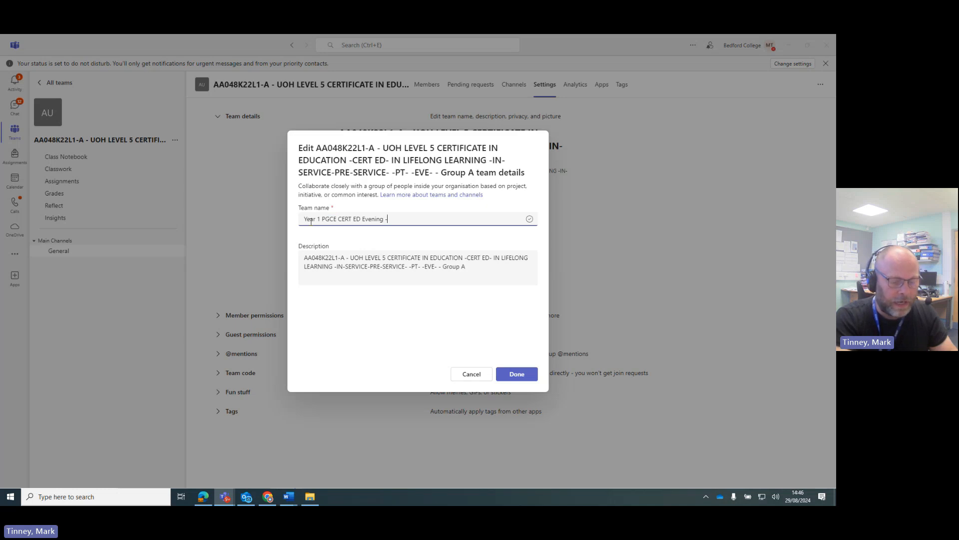
key("ctrl+v")
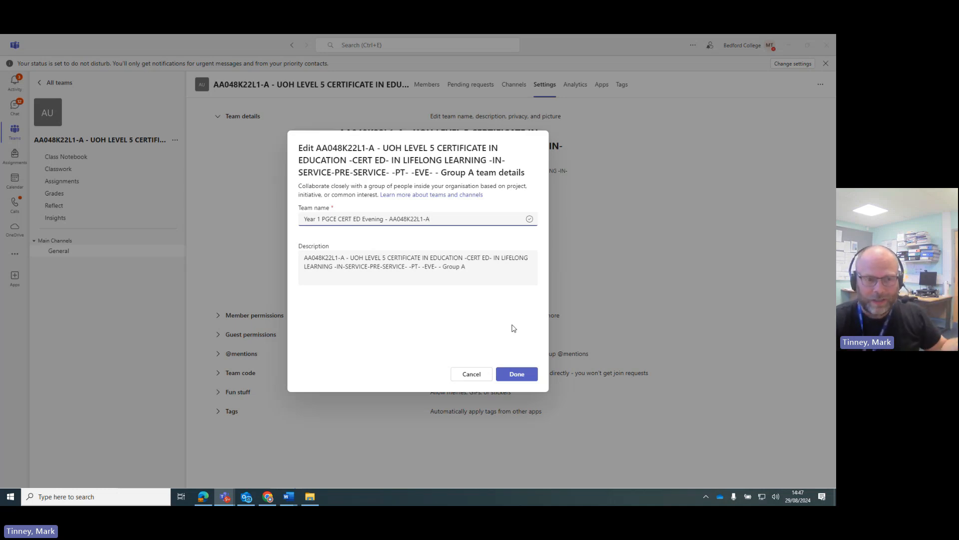
left_click(518, 374)
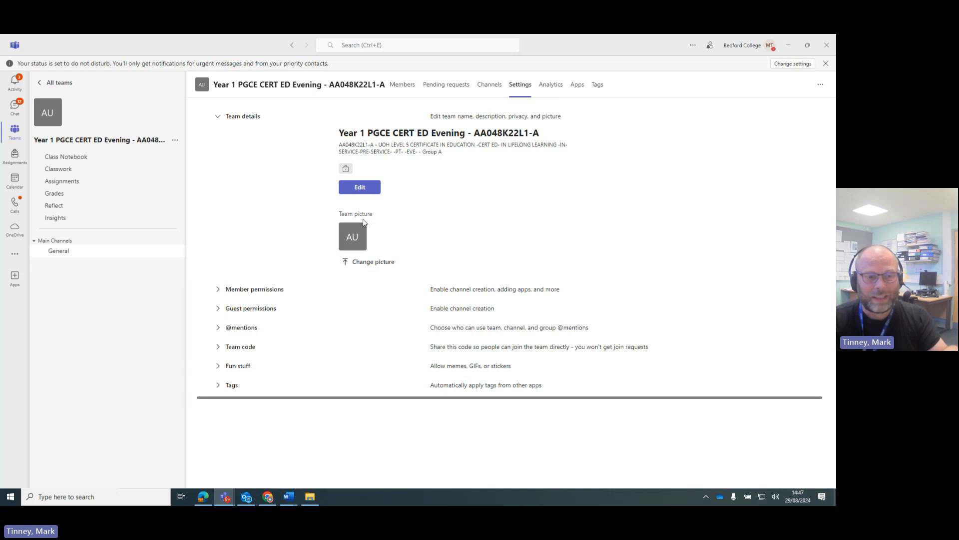
Step: Replace the team picture with the "Put First Things First" image from the Pictures folder and save it
left_click(372, 265)
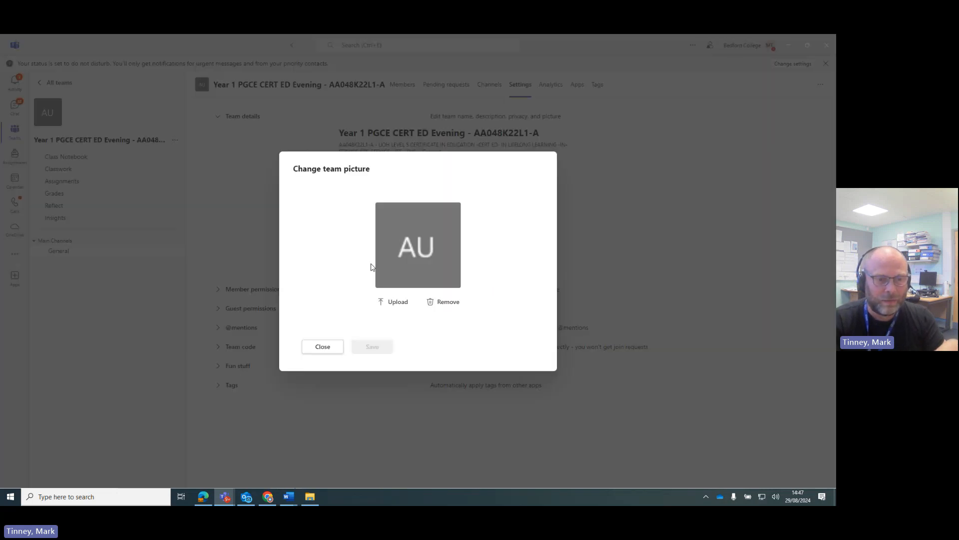
left_click(399, 304)
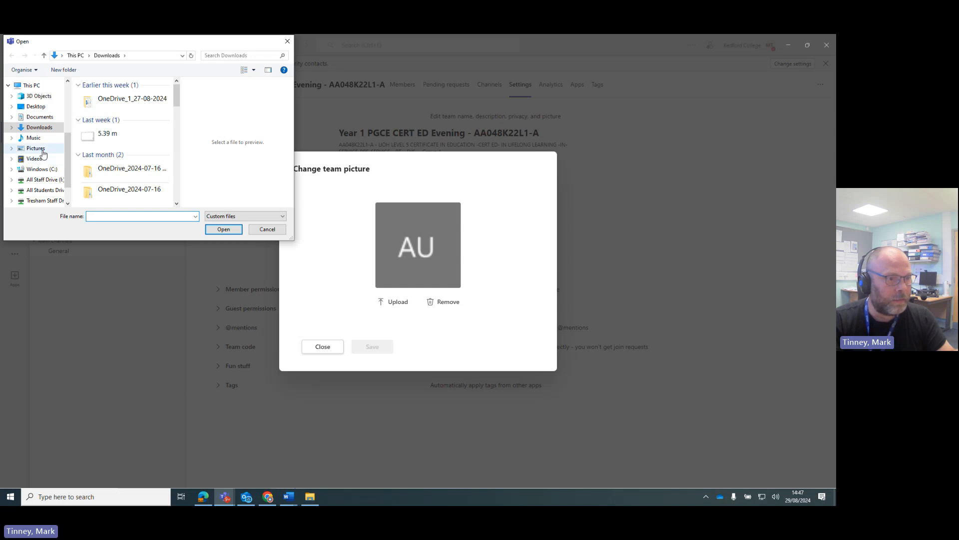
left_click(36, 148)
scroll(160, 130, "down", 3)
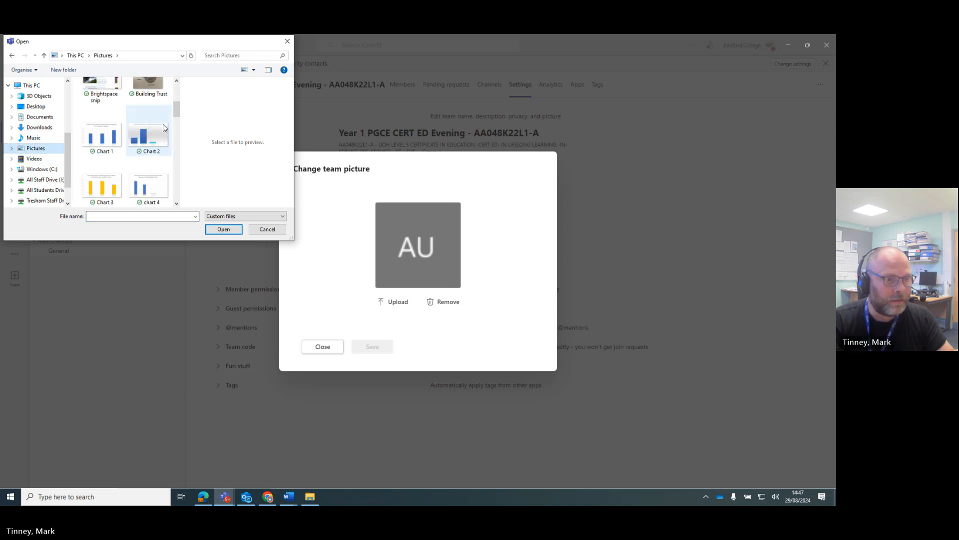
scroll(160, 135, "down", 3)
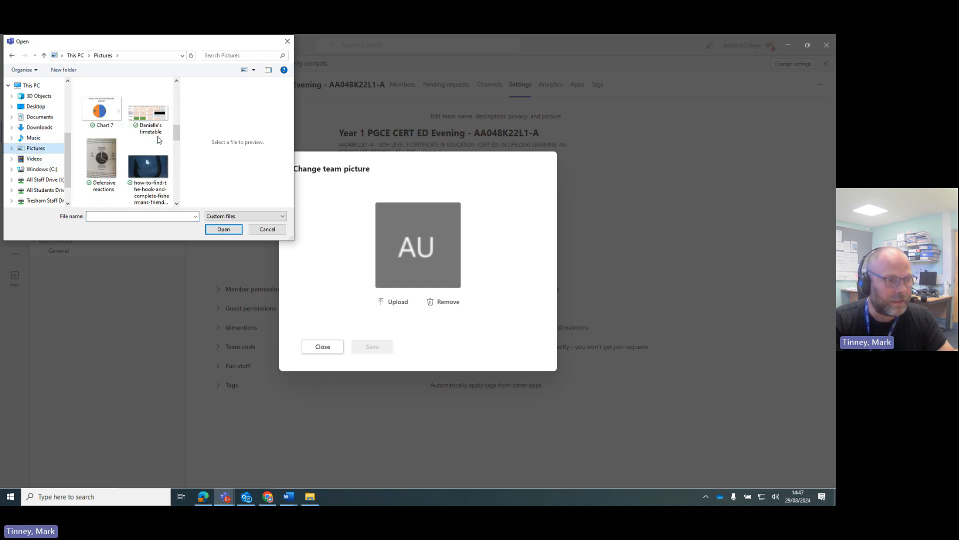
scroll(158, 140, "down", 2)
scroll(150, 135, "down", 2)
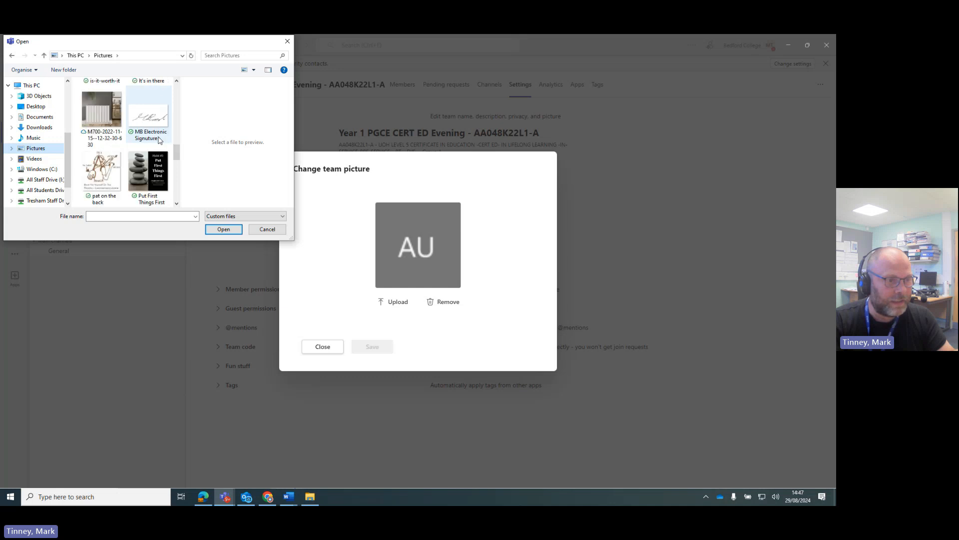
scroll(140, 130, "up", 1)
scroll(133, 126, "down", 2)
left_click(140, 113)
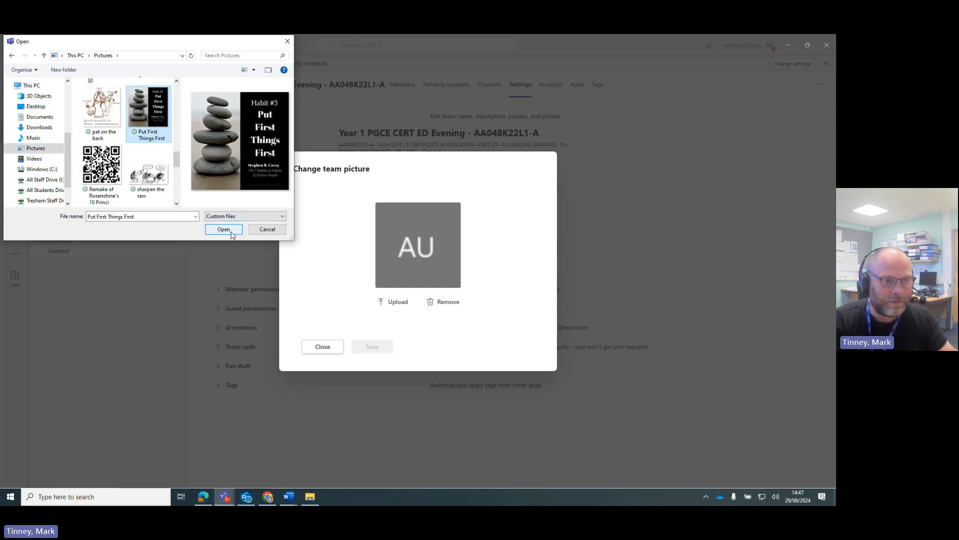
left_click(231, 233)
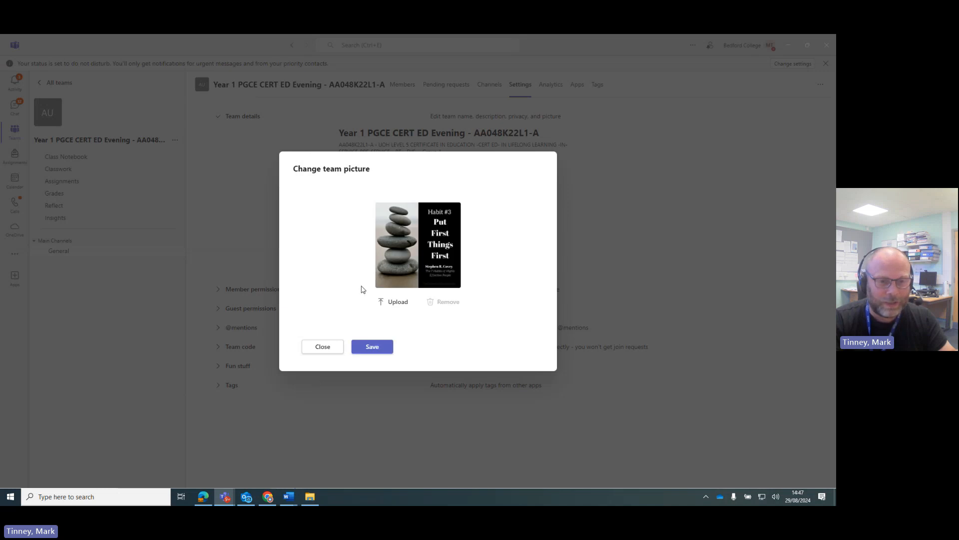
left_click(365, 347)
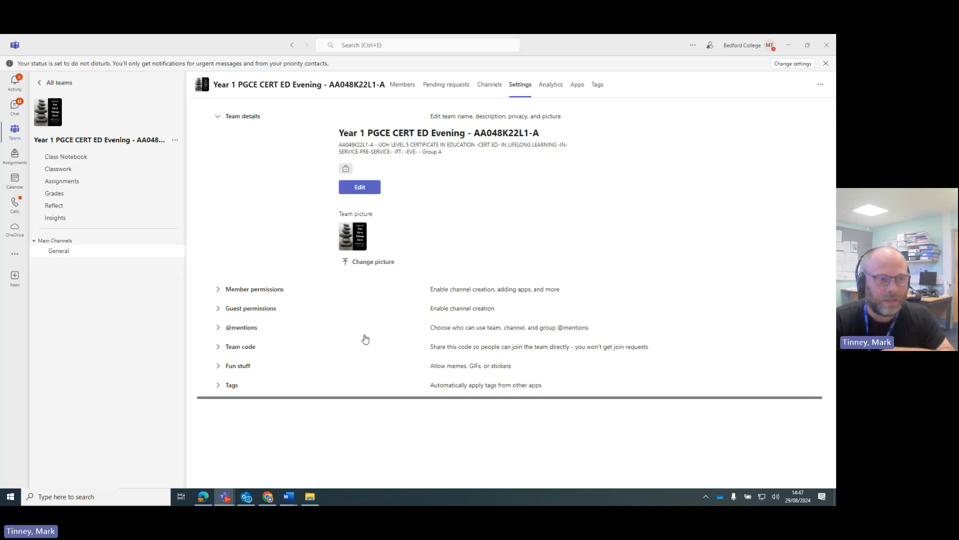
Step: Return to the overview of all teams and open the management settings of the Year 1 PGCE CERT ED Evening class team
left_click(15, 130)
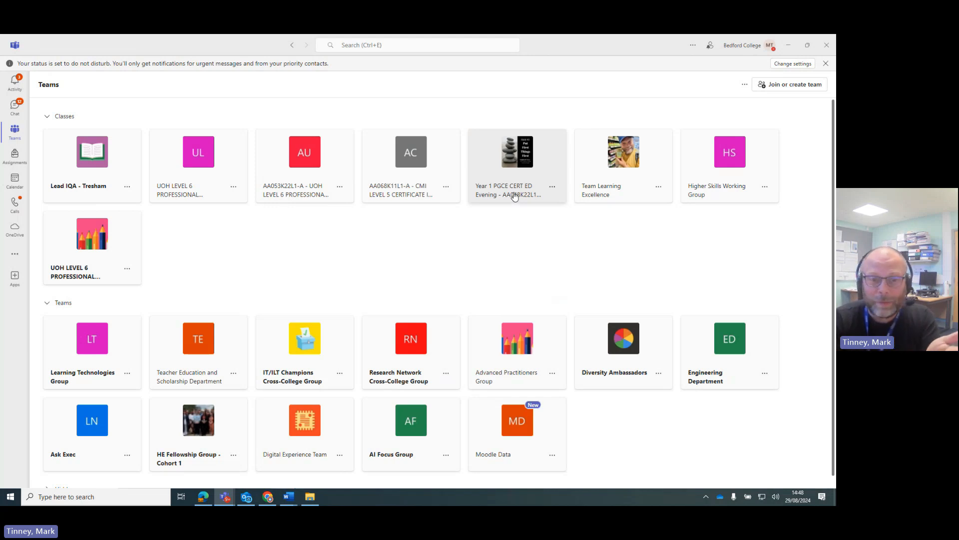
left_click(553, 186)
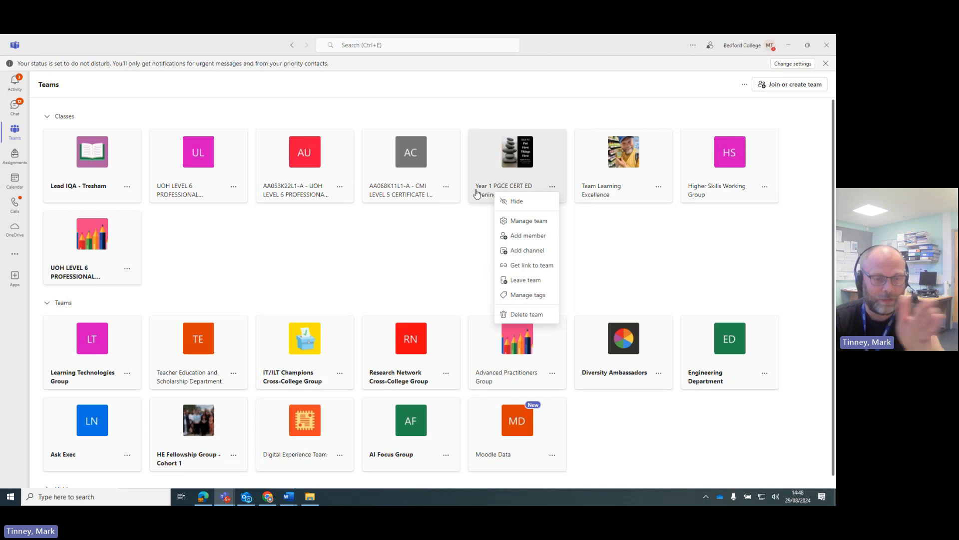
left_click(518, 223)
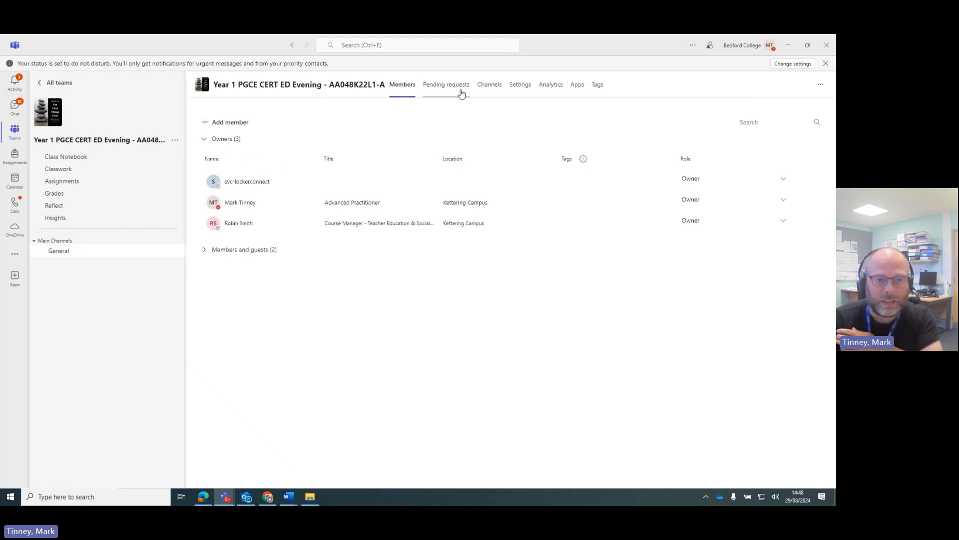
left_click(520, 85)
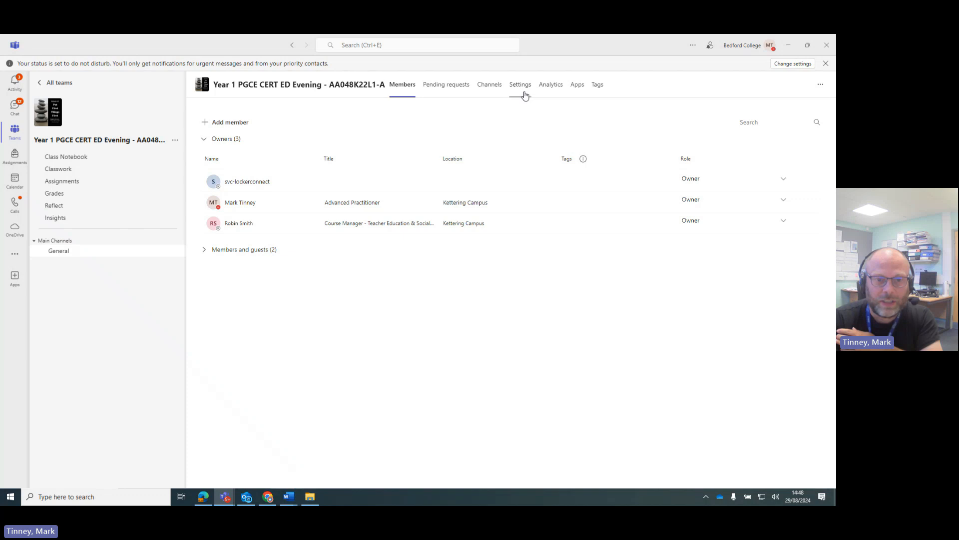